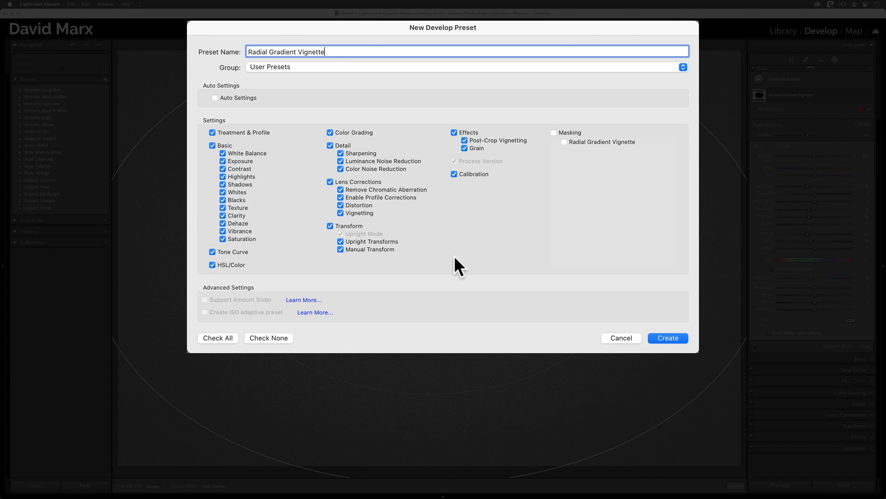
Limit the new Radial Gradient Vignette preset to its mask only and enable Support Amount Slider.
{"action": "left_click", "coordinate": [275, 339]}
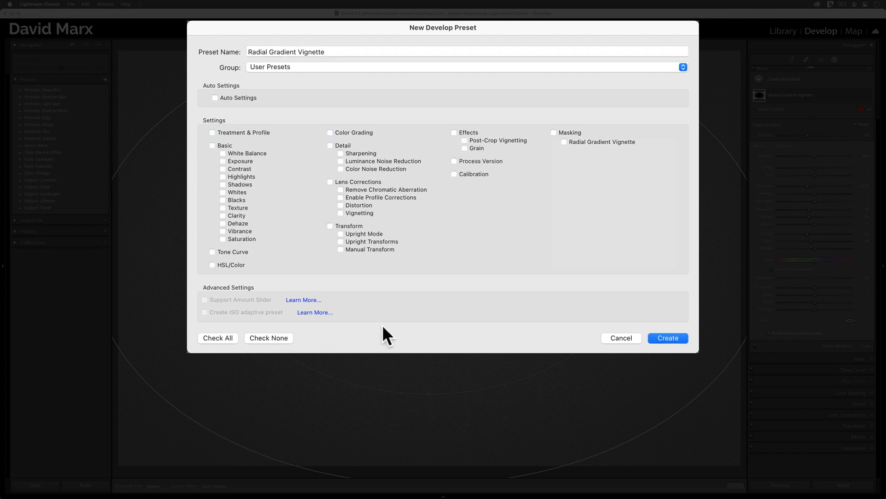
{"action": "left_click", "coordinate": [586, 140]}
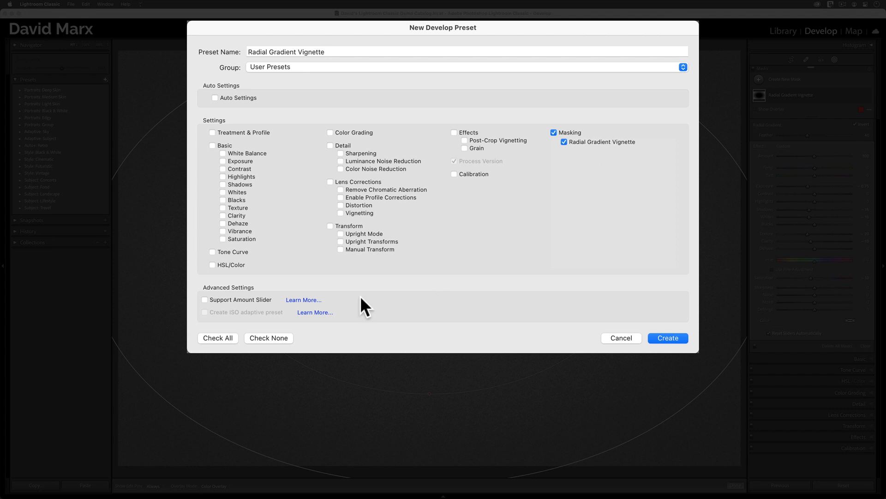
{"action": "left_click", "coordinate": [244, 299]}
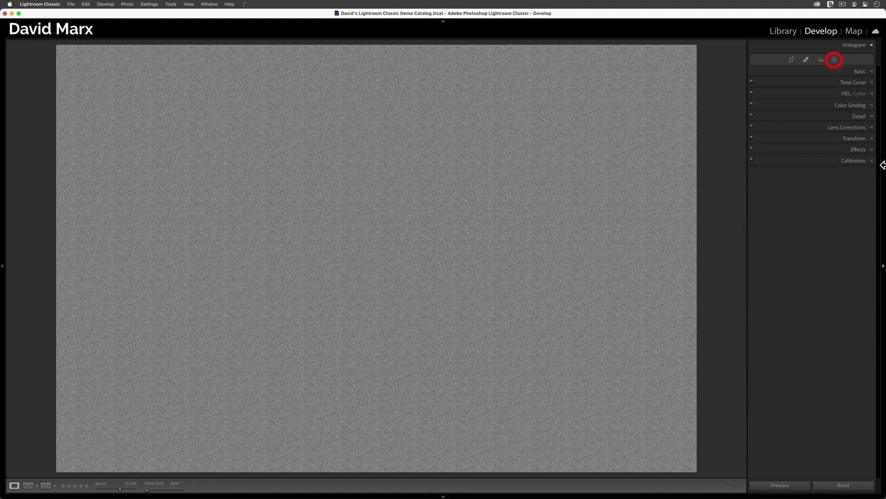
Add a radial gradient mask that automatically fills the full frame of the gray image.
{"action": "left_click", "coordinate": [835, 59]}
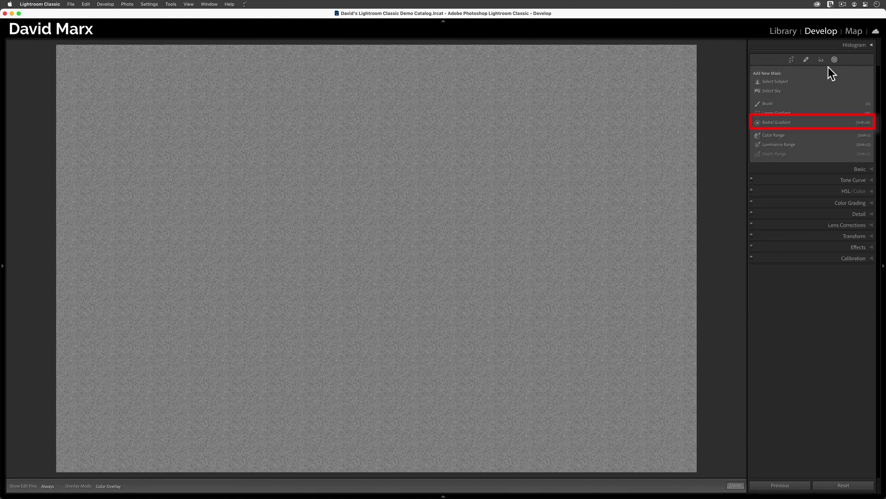
{"action": "left_click", "coordinate": [813, 123]}
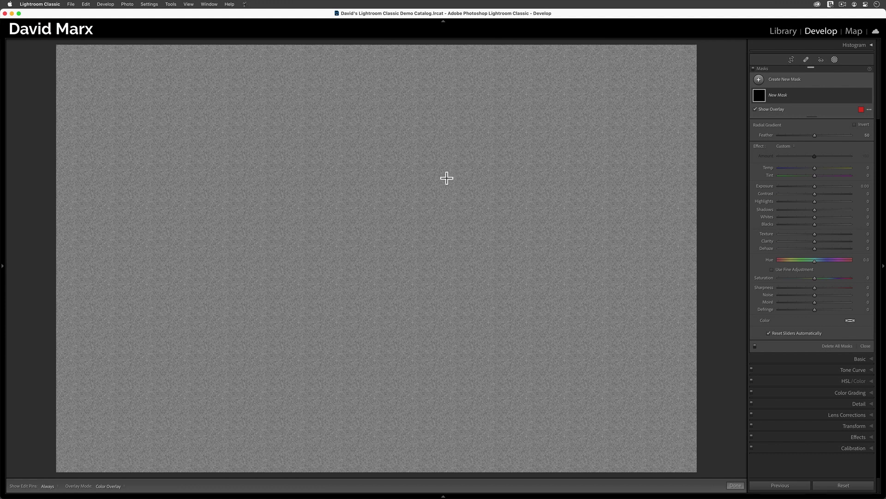
{"action": "double_click", "coordinate": [394, 209], "text": "super"}
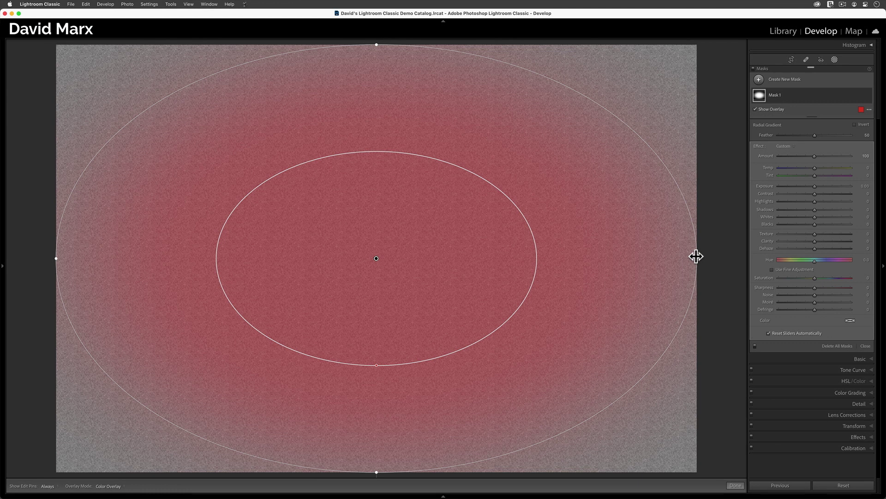
Enlarge the radial gradient evenly slightly beyond the image edges, invert it and set its Feather to 40.
{"action": "left_click_drag", "start_coordinate": [697, 257], "coordinate": [724, 256]}
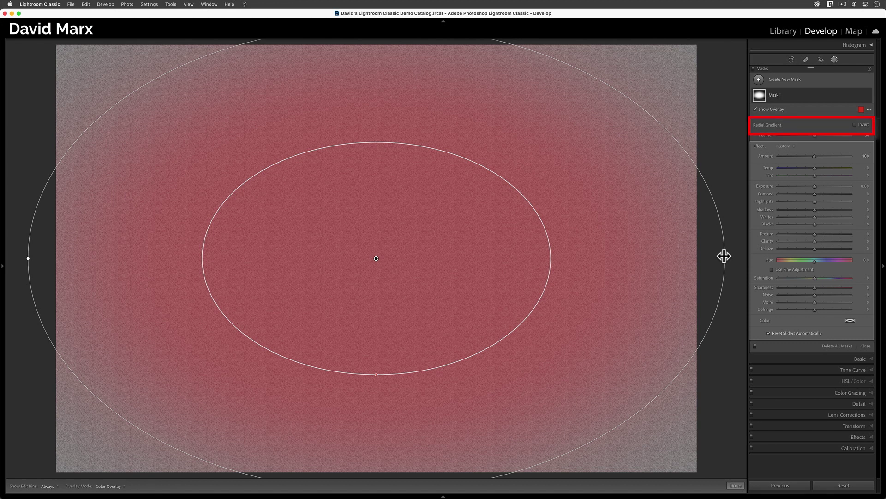
{"action": "left_click", "coordinate": [855, 125]}
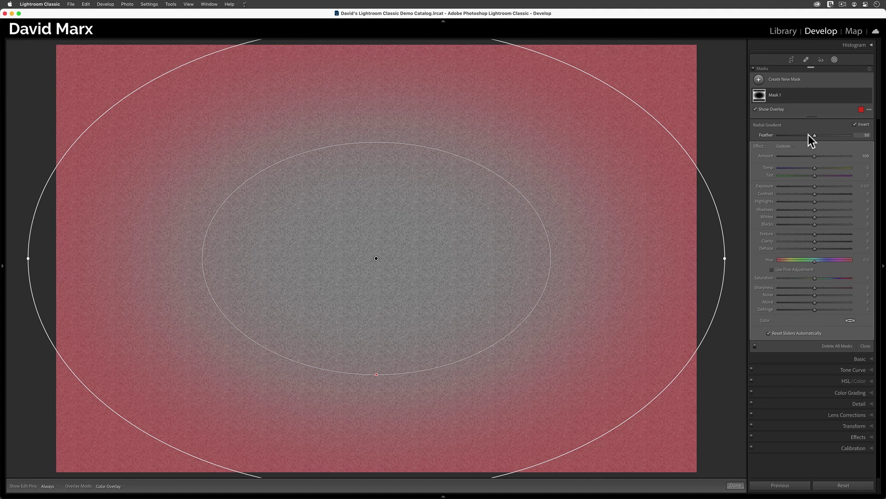
{"action": "left_click_drag", "start_coordinate": [813, 135], "coordinate": [807, 135]}
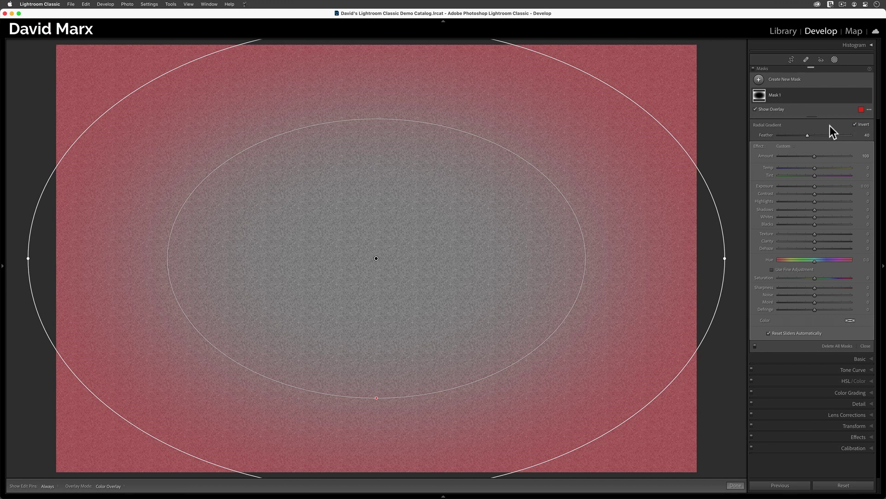
Adjust the mask's effect: Exposure -0.75, Shadows -15, Whites -15, Texture -20, Clarity -10 and Saturation -10.
{"action": "left_click", "coordinate": [867, 187]}
{"action": "type", "text": "-.75"}
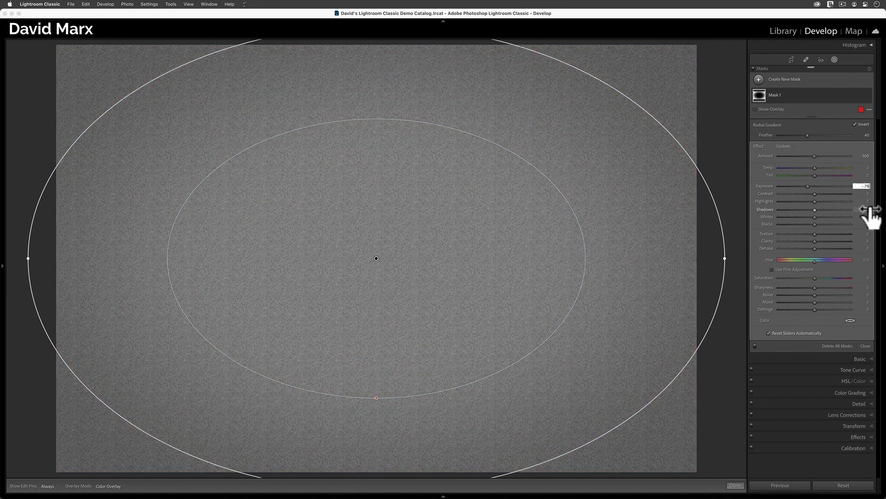
{"action": "left_click_drag", "start_coordinate": [815, 209], "coordinate": [809, 216]}
{"action": "left_click", "coordinate": [811, 279]}
Rename the radial mask as Radial Gradient Vignette.
{"action": "left_click", "coordinate": [861, 96]}
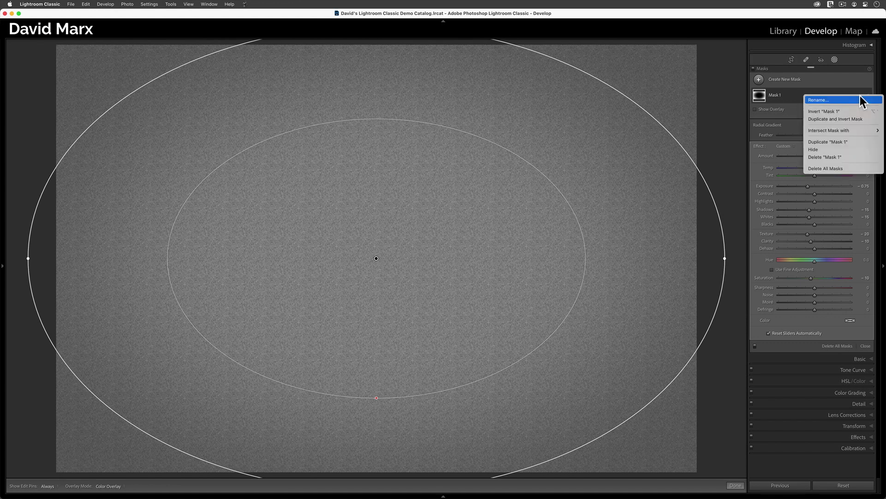
{"action": "left_click", "coordinate": [862, 100]}
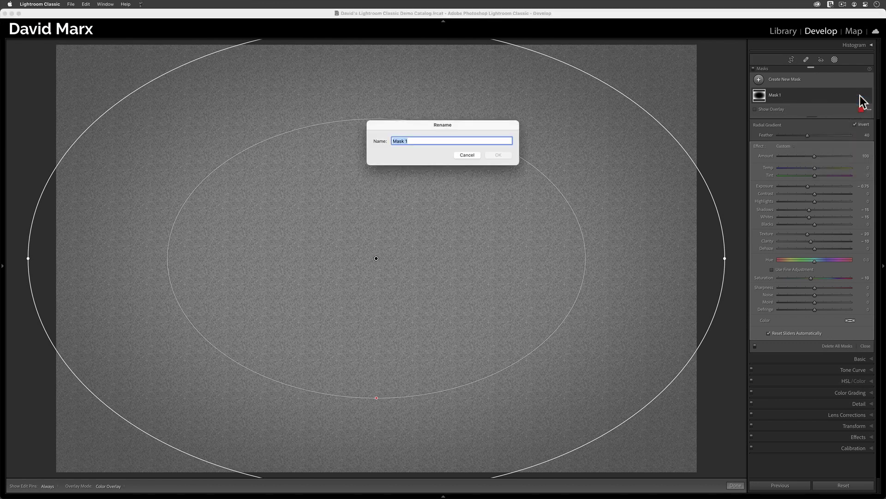
{"action": "type", "text": "Radial Gradient"}
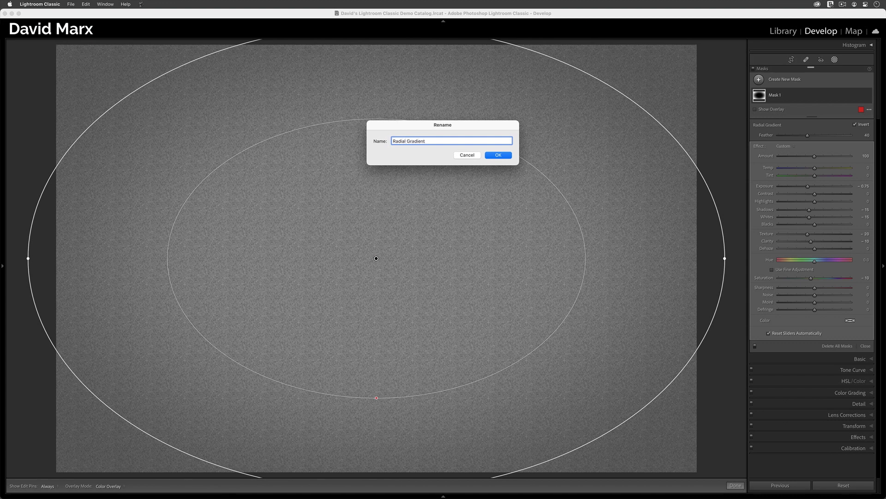
{"action": "type", "text": " Vignette"}
{"action": "key", "text": "Return"}
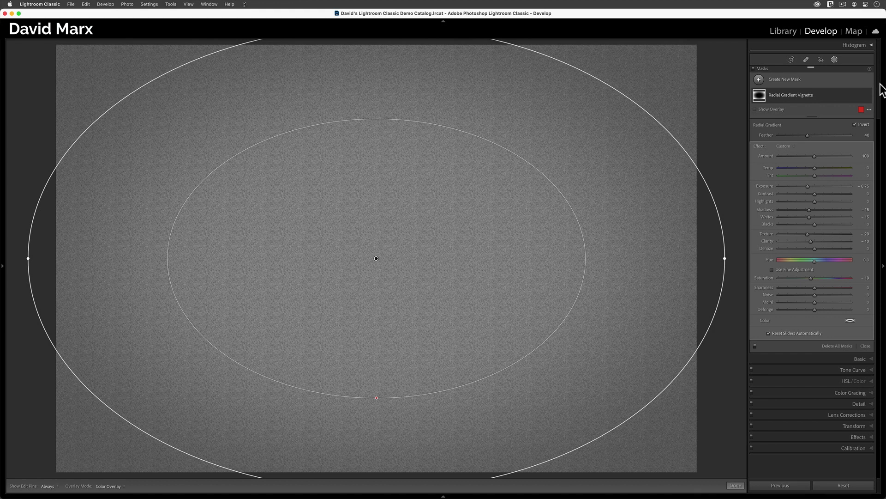
Compare the image with and without the vignette by toggling the mask's visibility.
{"action": "left_click", "coordinate": [868, 95]}
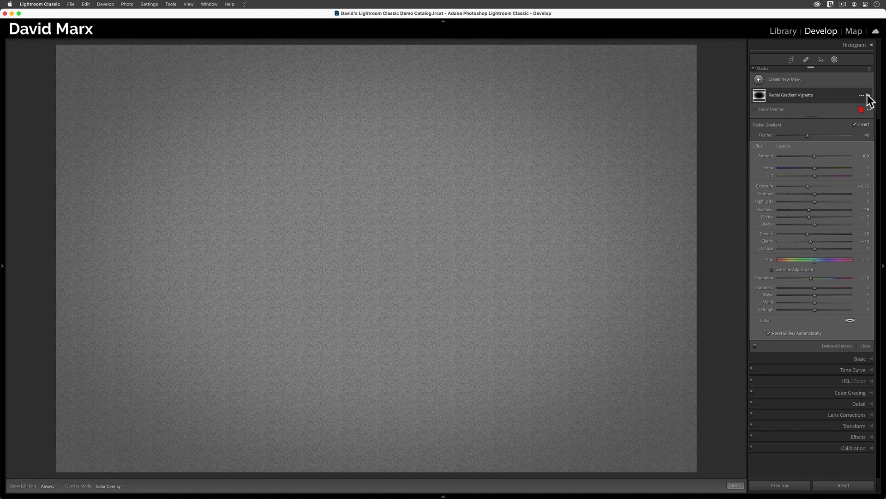
{"action": "left_click", "coordinate": [869, 96]}
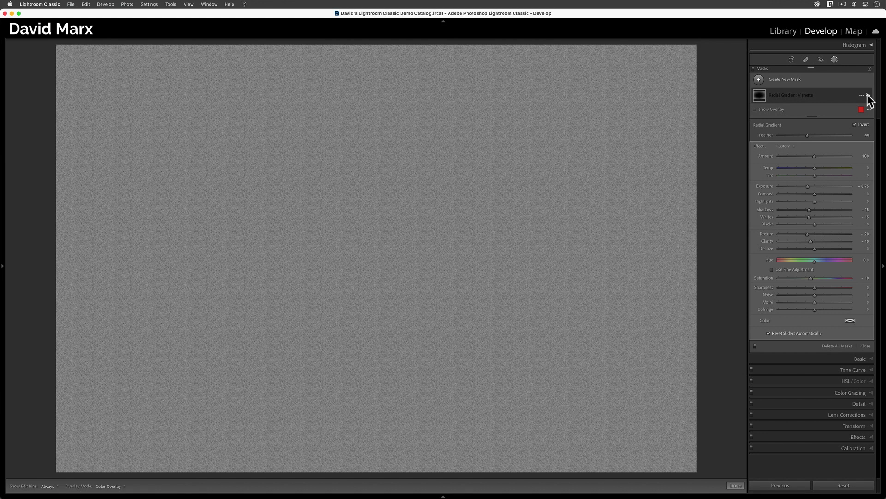
{"action": "left_click", "coordinate": [868, 95]}
{"action": "left_click", "coordinate": [869, 96]}
{"action": "left_click", "coordinate": [868, 95]}
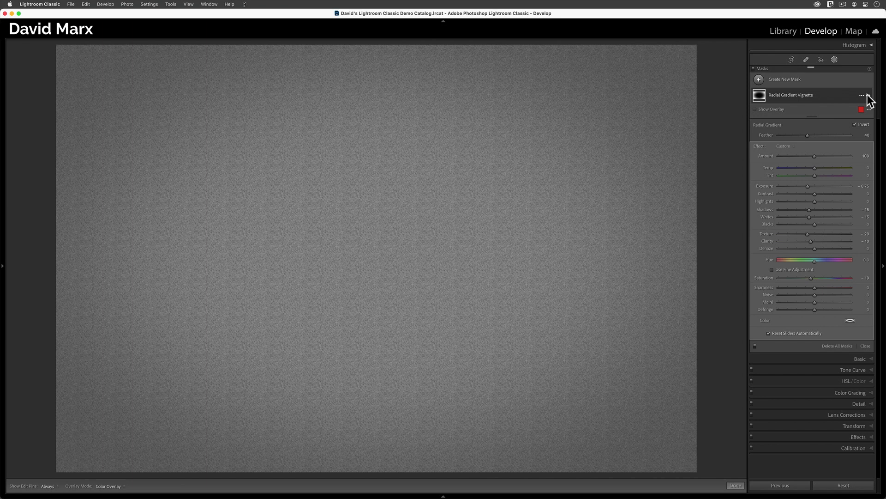
{"action": "left_click", "coordinate": [869, 96]}
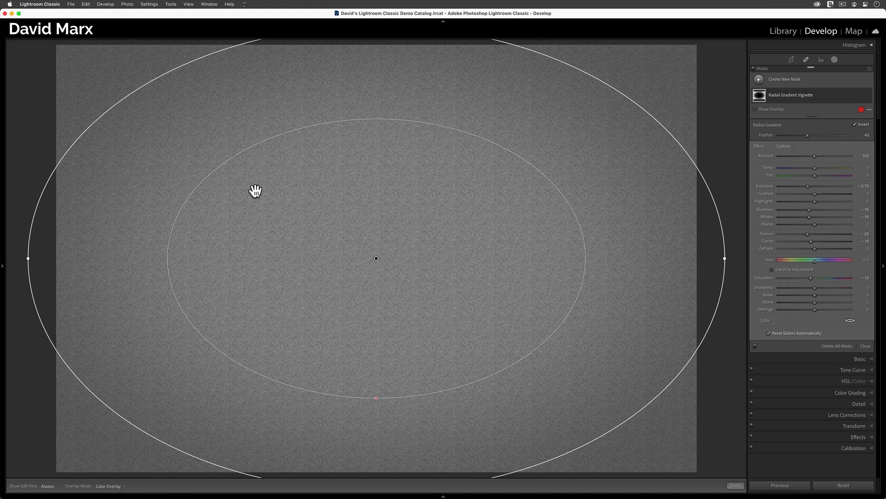
Start a new develop preset named Radial Gradient Vignette in the User Presets group.
{"action": "left_click", "coordinate": [3, 266]}
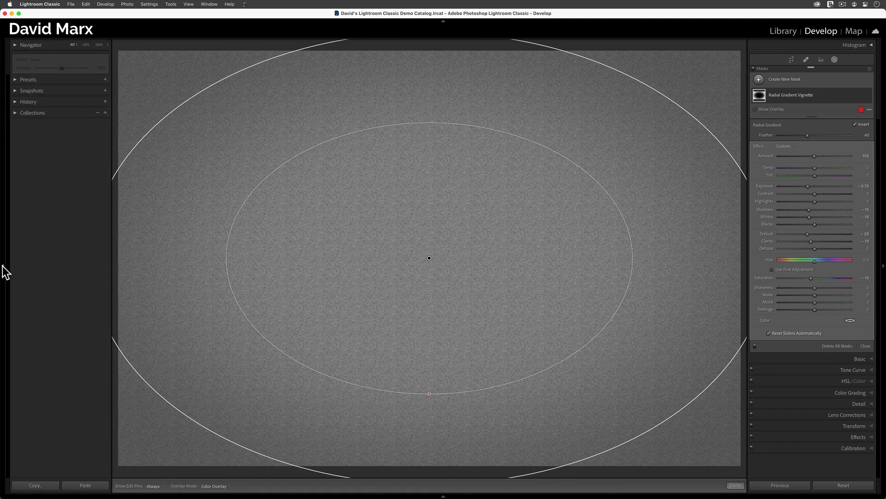
{"action": "left_click", "coordinate": [15, 80]}
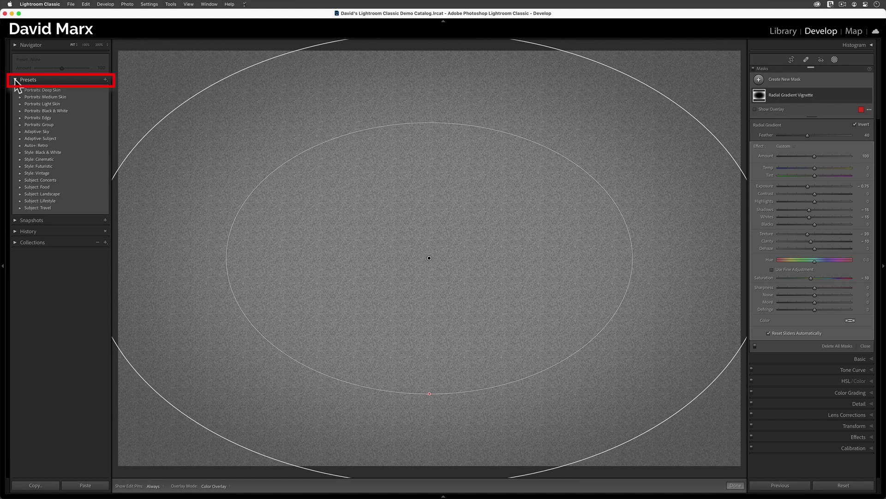
{"action": "left_click", "coordinate": [106, 81]}
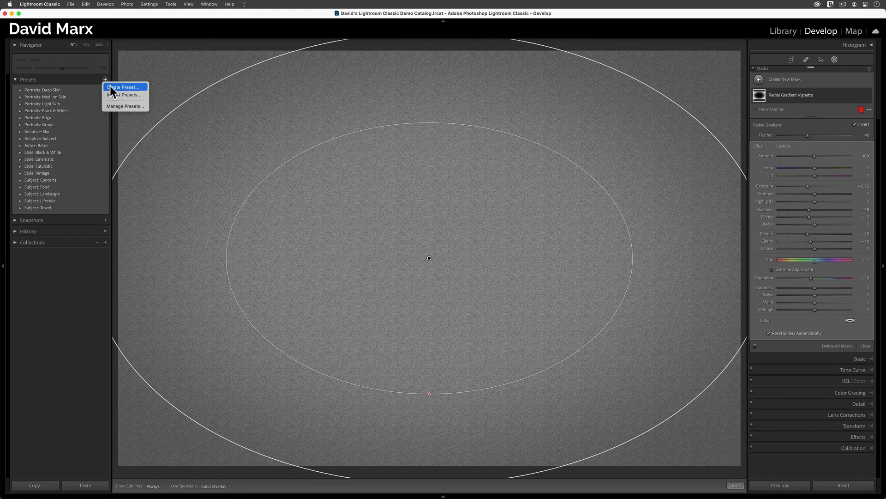
{"action": "left_click", "coordinate": [112, 88]}
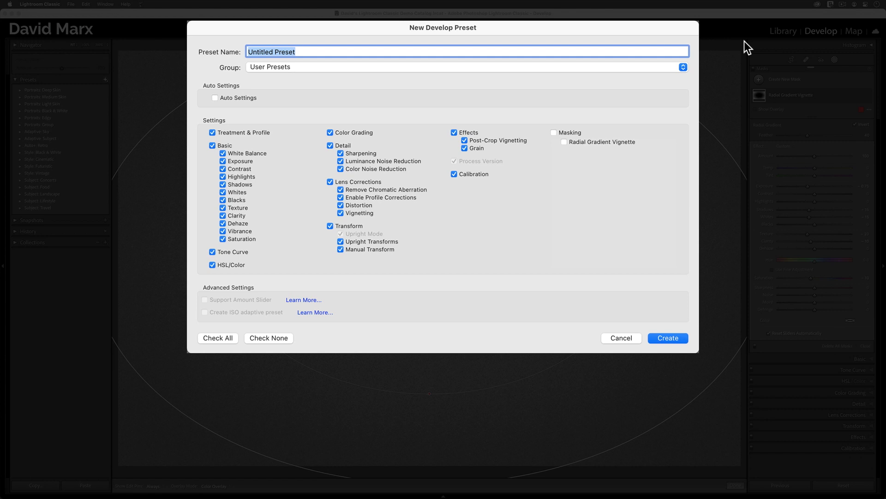
{"action": "type", "text": "Radial "}
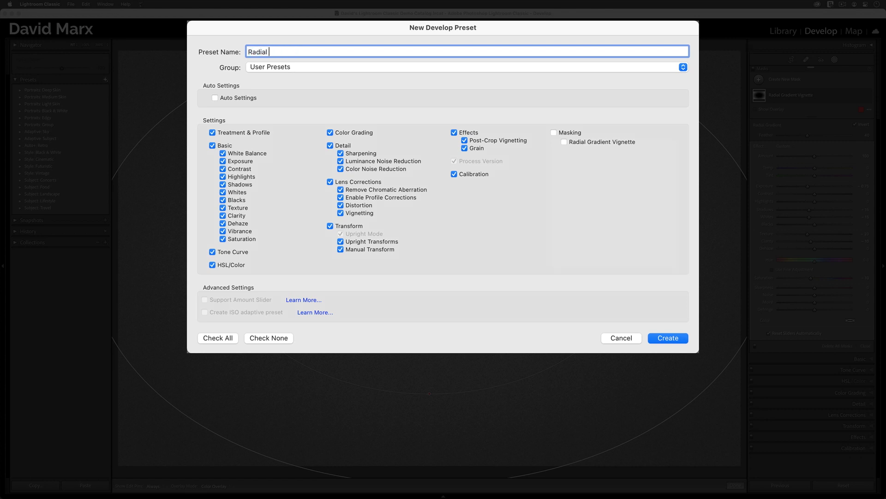
{"action": "type", "text": "Gradient Vignette"}
Include only the Radial Gradient Vignette mask in the preset, enable Support Amount Slider and create it.
{"action": "left_click", "coordinate": [274, 338]}
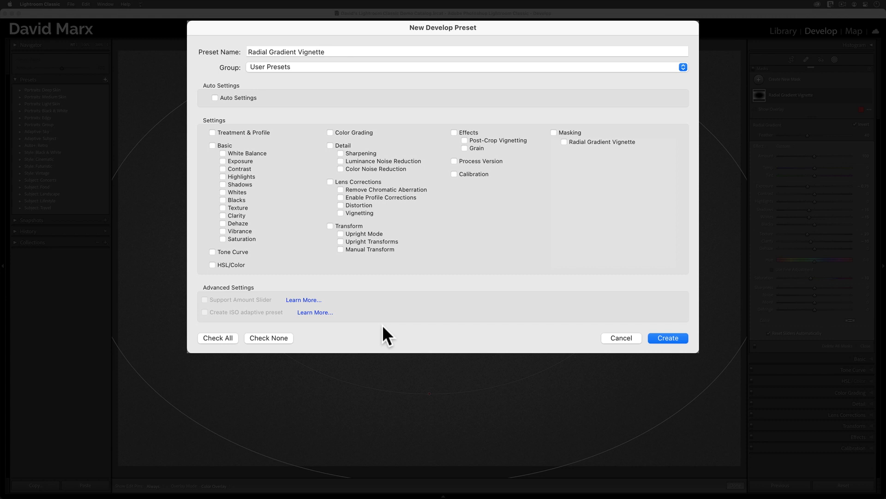
{"action": "left_click", "coordinate": [586, 142]}
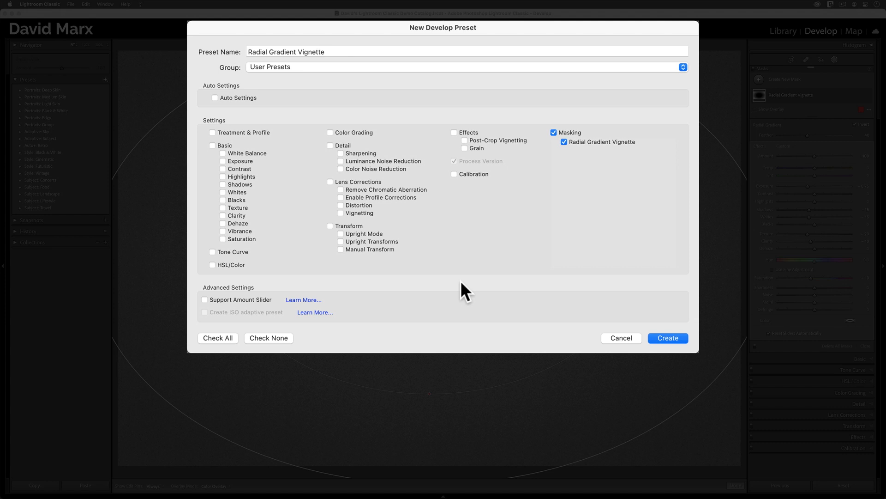
{"action": "left_click", "coordinate": [245, 299]}
{"action": "left_click", "coordinate": [673, 337]}
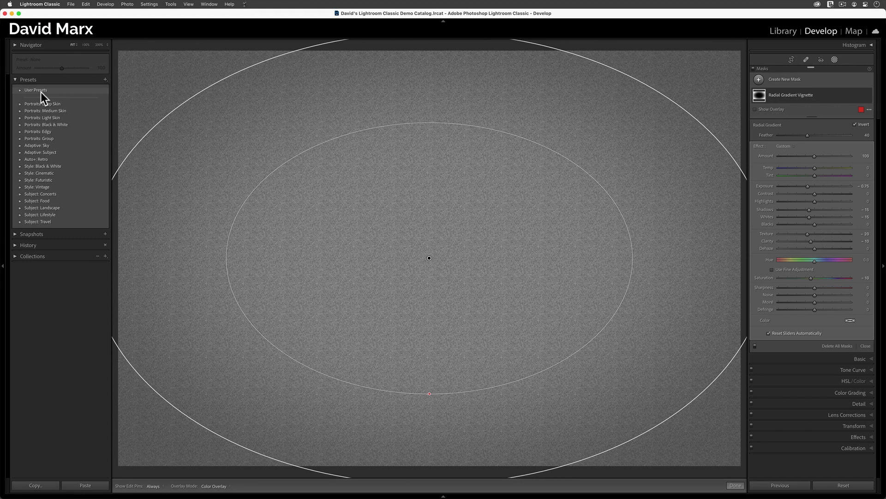
Add the Radial Gradient Vignette preset from User Presets to the Favorites.
{"action": "left_click", "coordinate": [20, 90]}
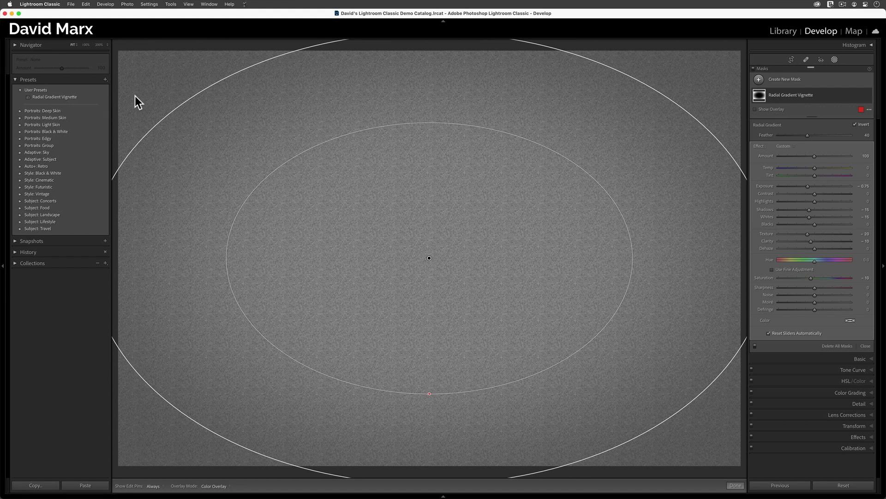
{"action": "right_click", "coordinate": [63, 97]}
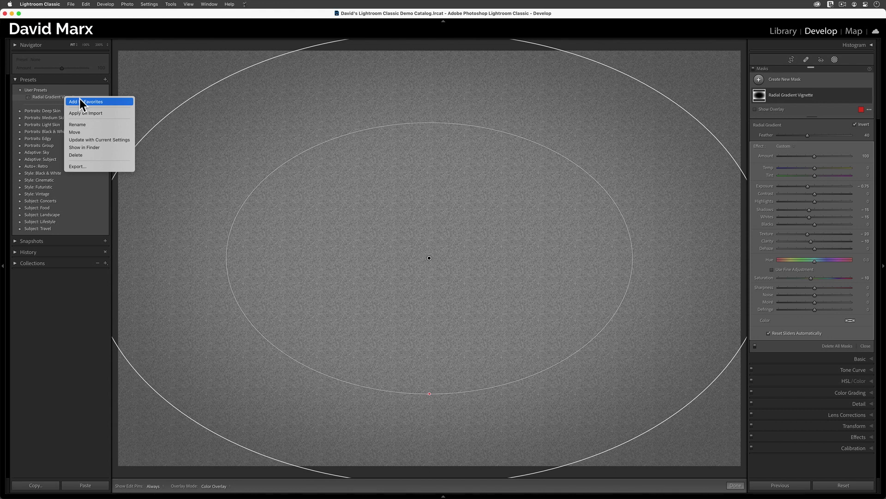
{"action": "left_click", "coordinate": [80, 98]}
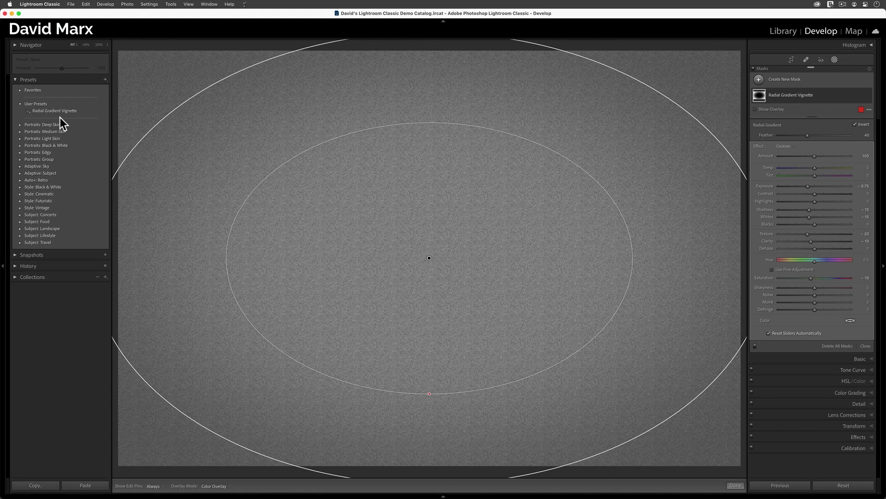
Apply the Radial Gradient Vignette preset from Favorites to the birch path photo, inspect its mask and view the result without panels.
{"action": "left_click", "coordinate": [21, 90]}
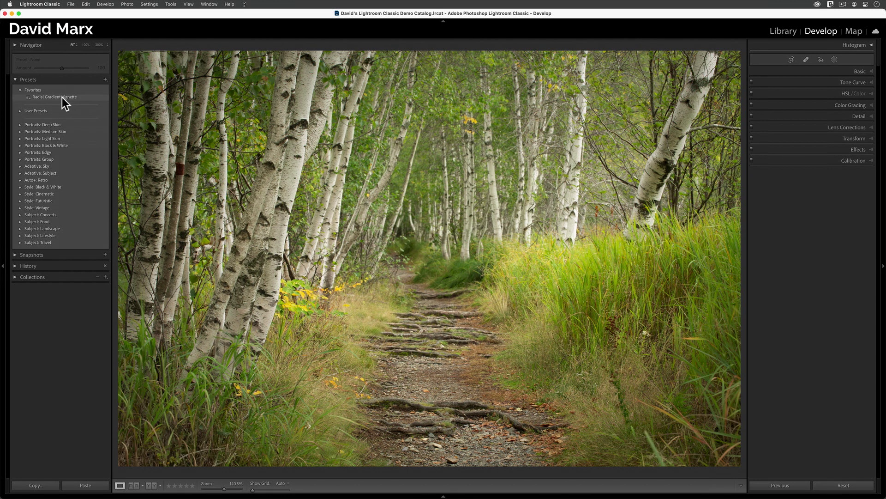
{"action": "left_click", "coordinate": [62, 97]}
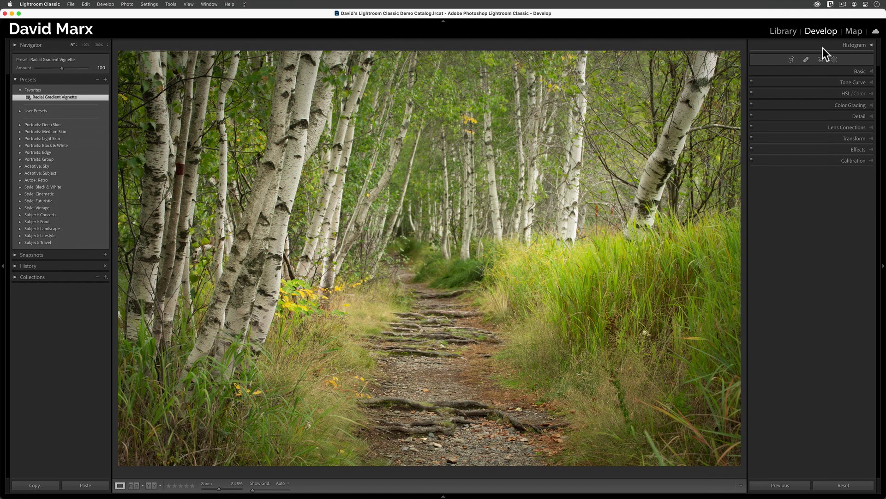
{"action": "left_click", "coordinate": [835, 58]}
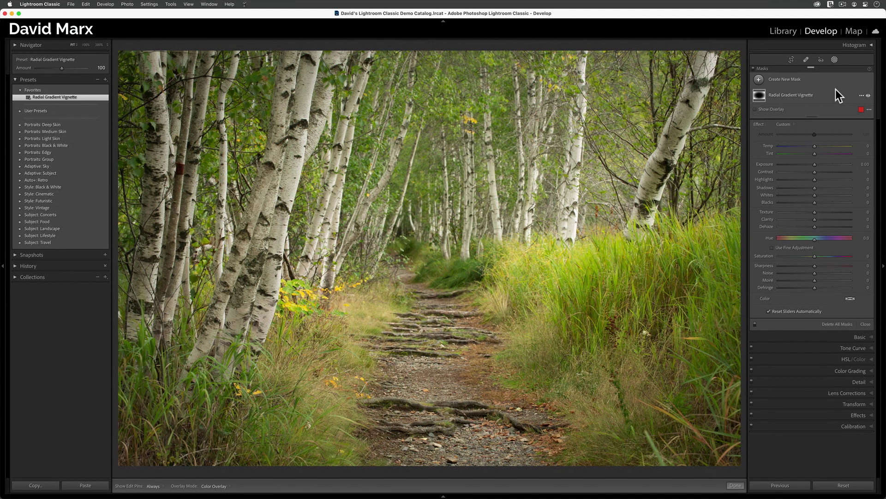
{"action": "left_click", "coordinate": [802, 94]}
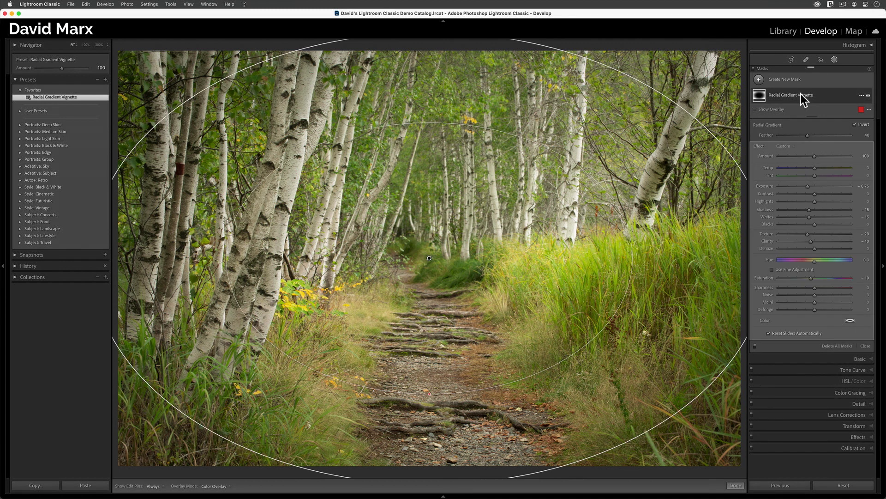
{"action": "left_click", "coordinate": [736, 485]}
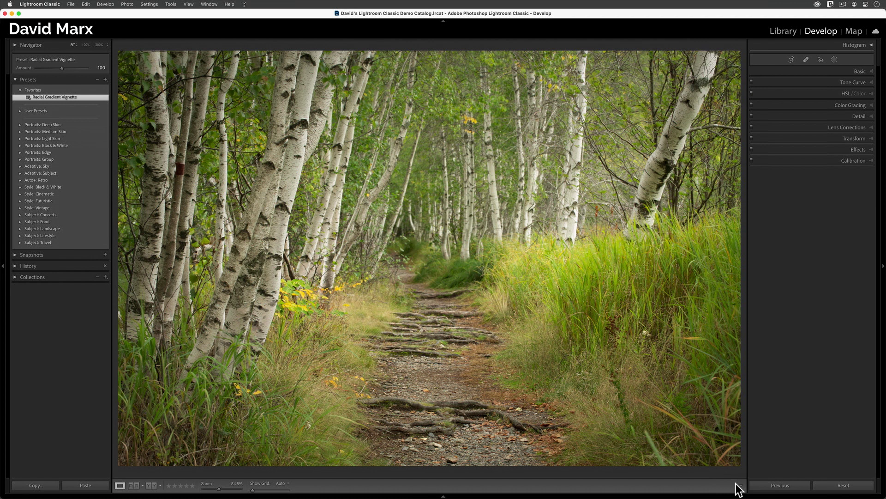
{"action": "key", "text": "shift+Tab"}
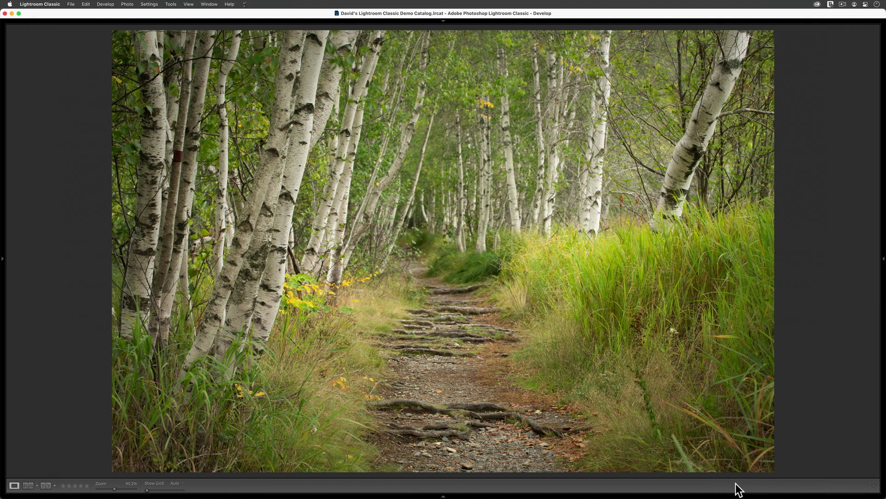
Compare the birch path photo before and after the vignette by toggling the Before view twice.
{"action": "key", "text": "backslash"}
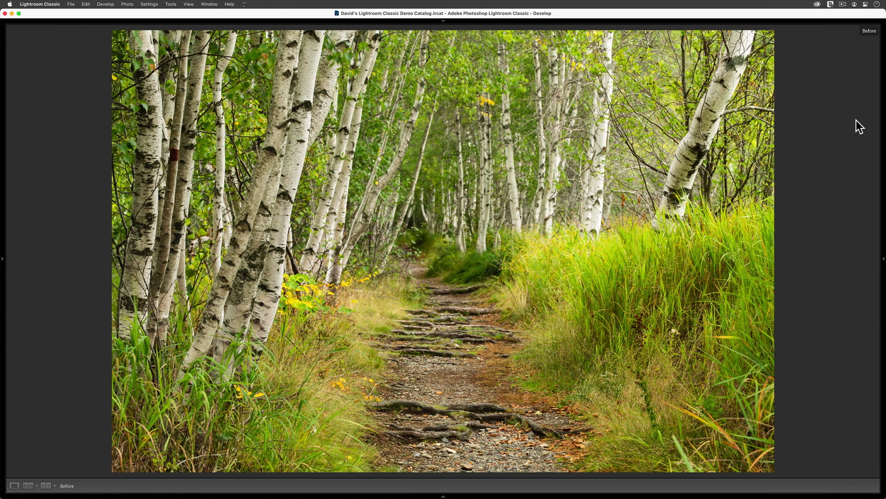
{"action": "key", "text": "backslash"}
{"action": "key", "text": "backslash"}
{"action": "key", "text": "backslash"}
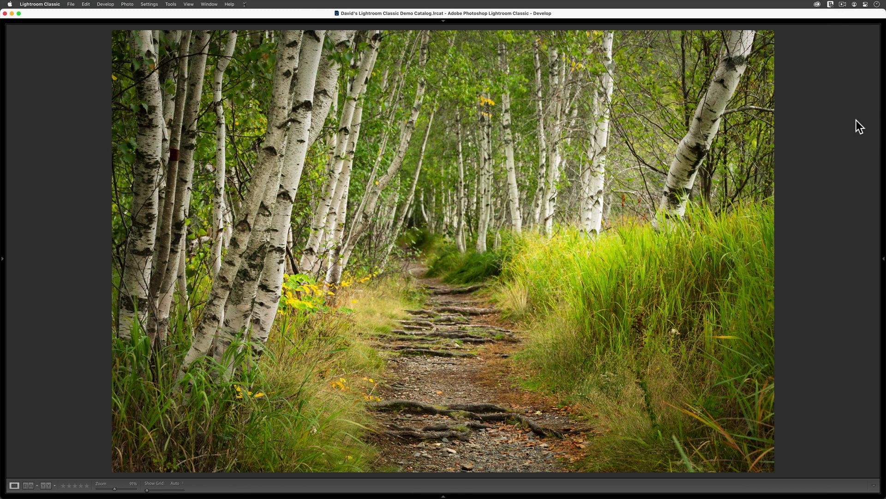
Restore the panels, apply the Radial Gradient Vignette preset from Favorites to the photo of the child on the bike, and compare before and after.
{"action": "key", "text": "shift+Tab"}
{"action": "key", "text": "Right"}
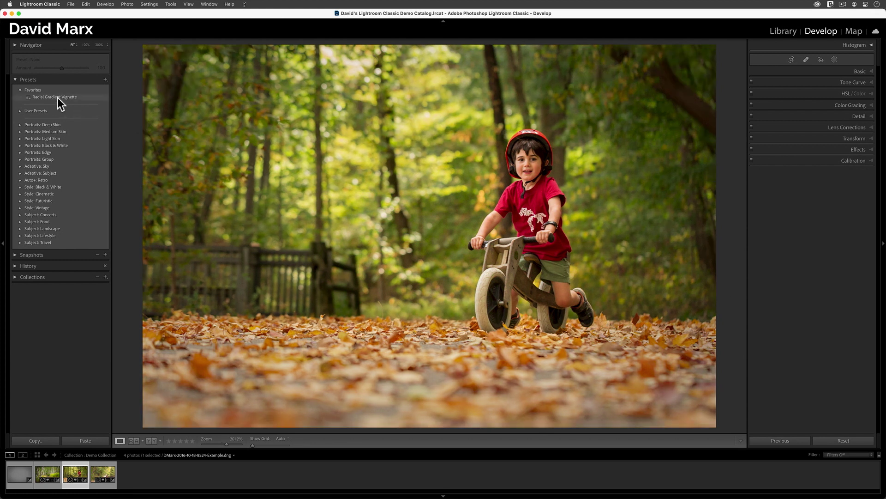
{"action": "left_click", "coordinate": [57, 98]}
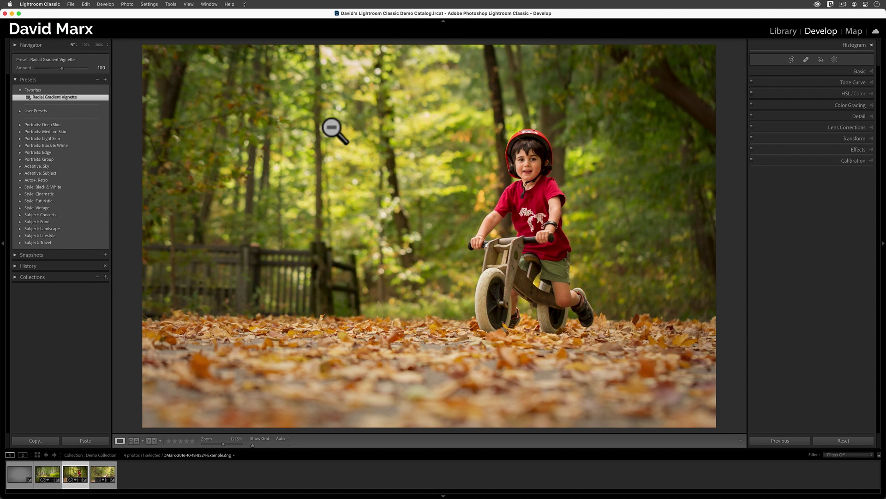
{"action": "key", "text": "backslash"}
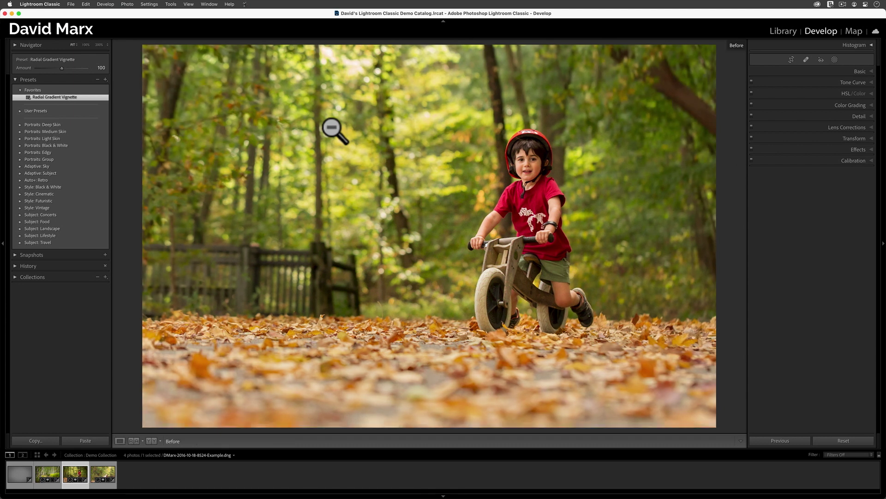
{"action": "key", "text": "backslash"}
{"action": "key", "text": "backslash"}
{"action": "key", "text": "backslash"}
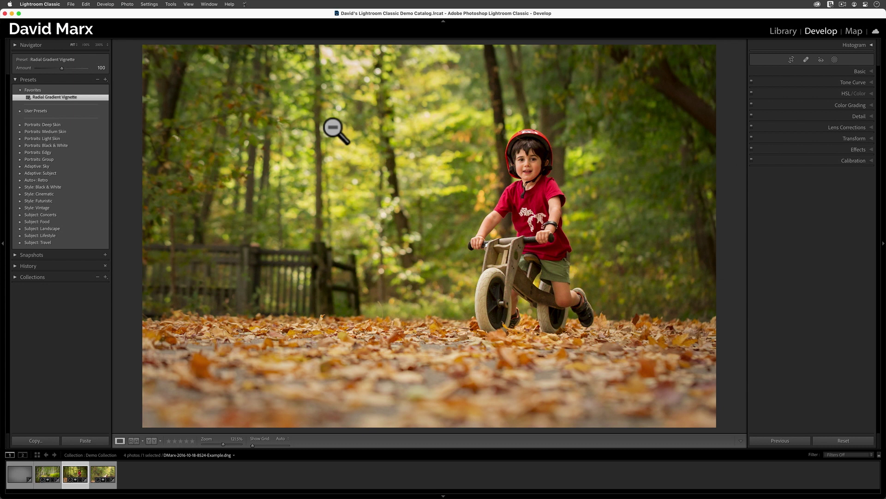
Inspect the Radial Gradient Vignette mask and its settings on the bike photo, and close Masking.
{"action": "left_click", "coordinate": [835, 60]}
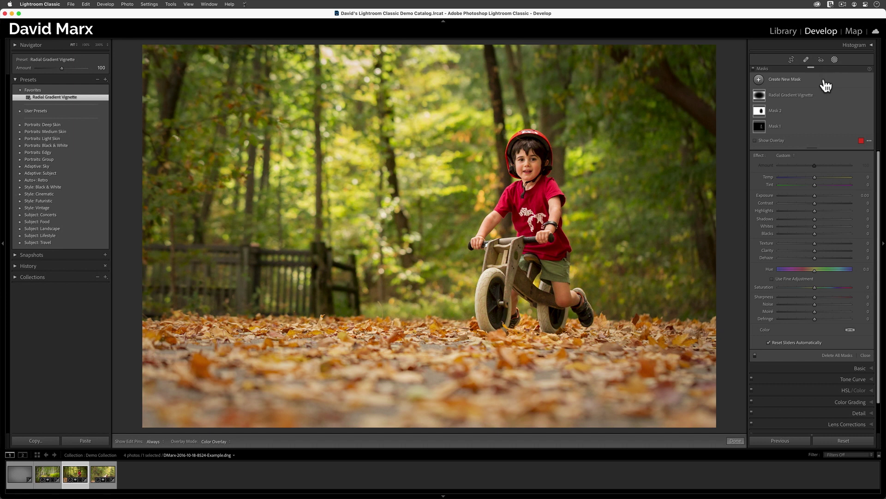
{"action": "left_click", "coordinate": [801, 96]}
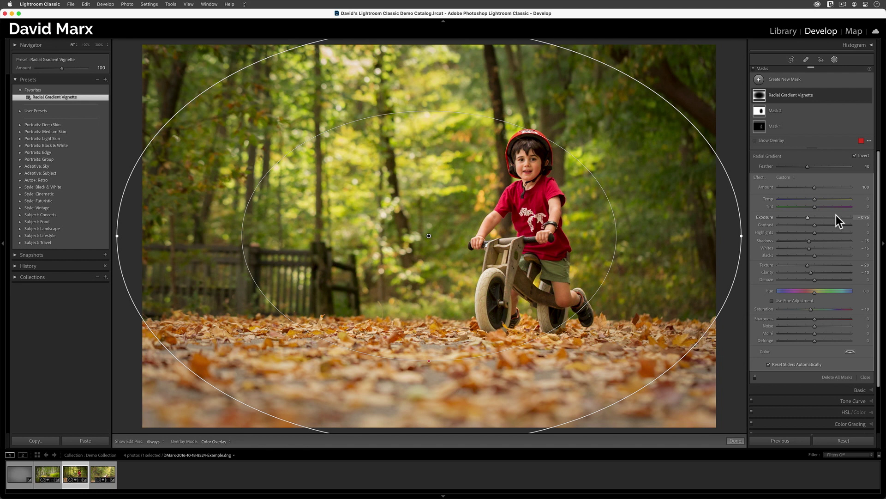
{"action": "left_click", "coordinate": [737, 438]}
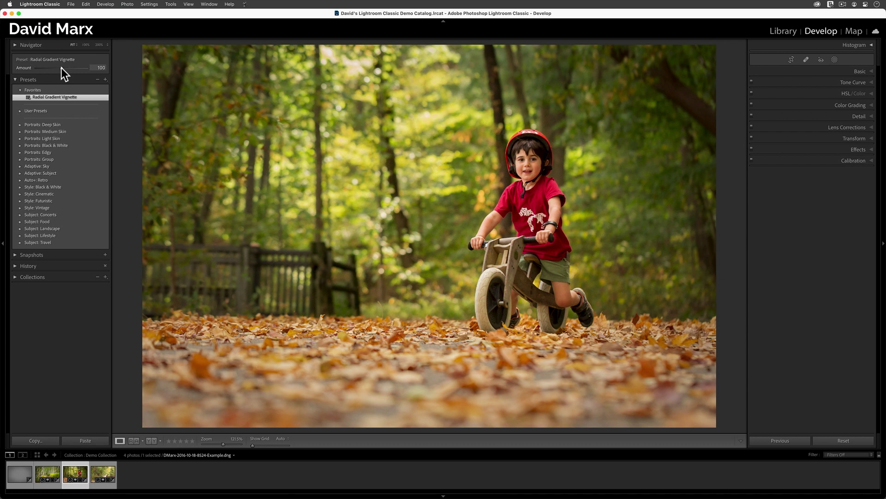
Try a stronger Amount for the applied Radial Gradient Vignette preset, reduce it to 49, and compare before and after.
{"action": "left_click_drag", "start_coordinate": [65, 66], "coordinate": [81, 68]}
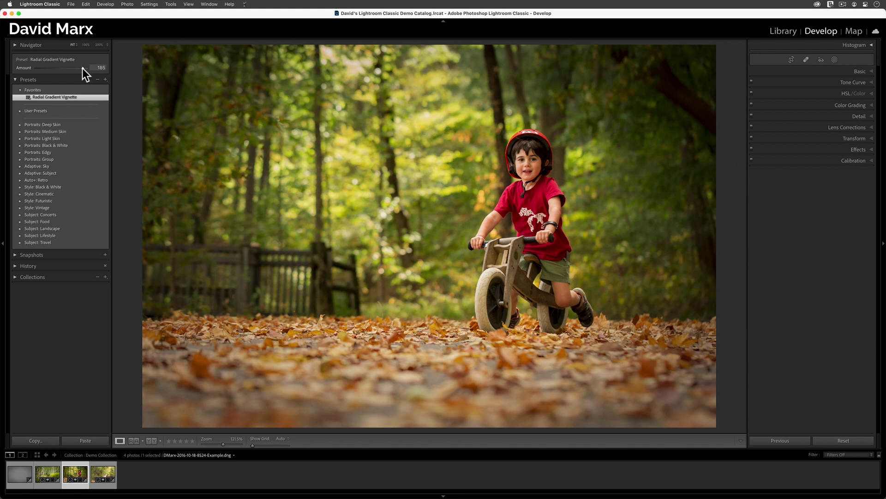
{"action": "left_click_drag", "start_coordinate": [82, 68], "coordinate": [50, 69]}
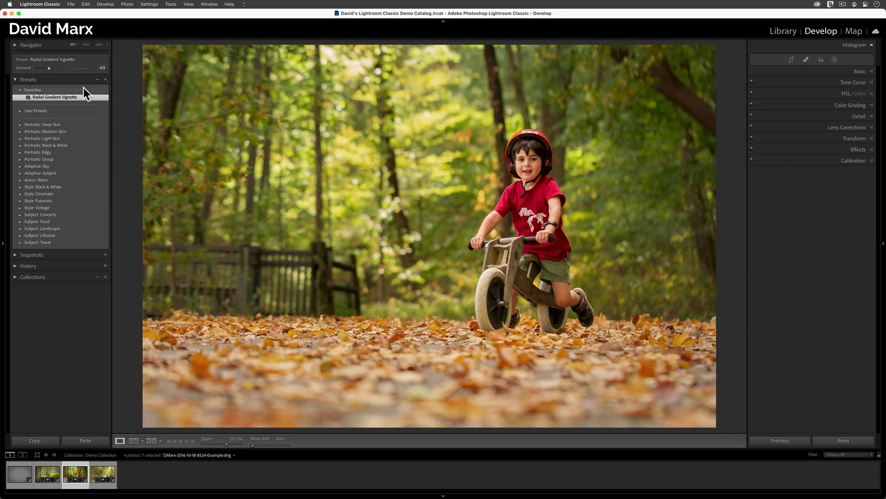
{"action": "key", "text": "backslash"}
{"action": "key", "text": "backslash"}
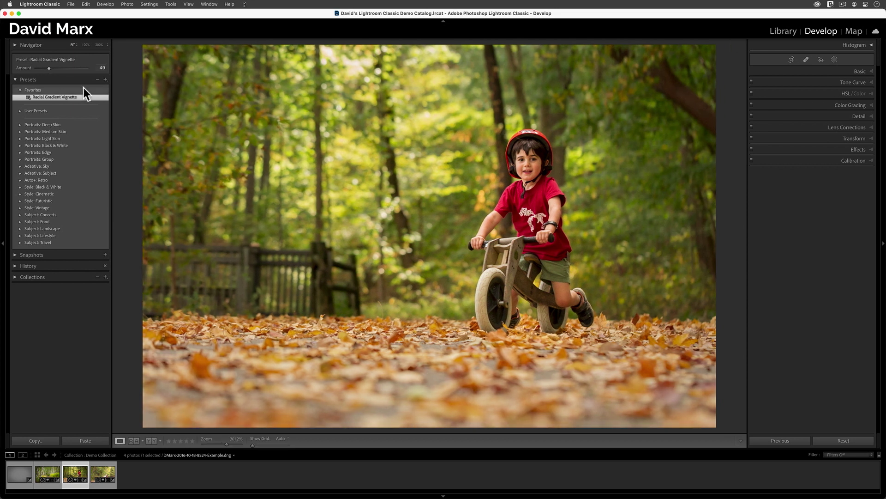